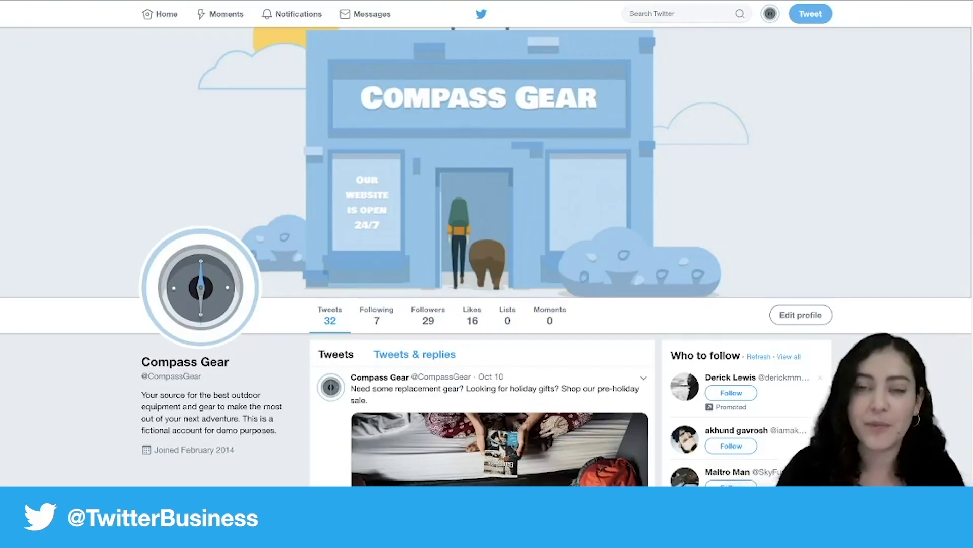
Go from the profile menu to Twitter Ads for the Compass Gear account.
left_click(770, 13)
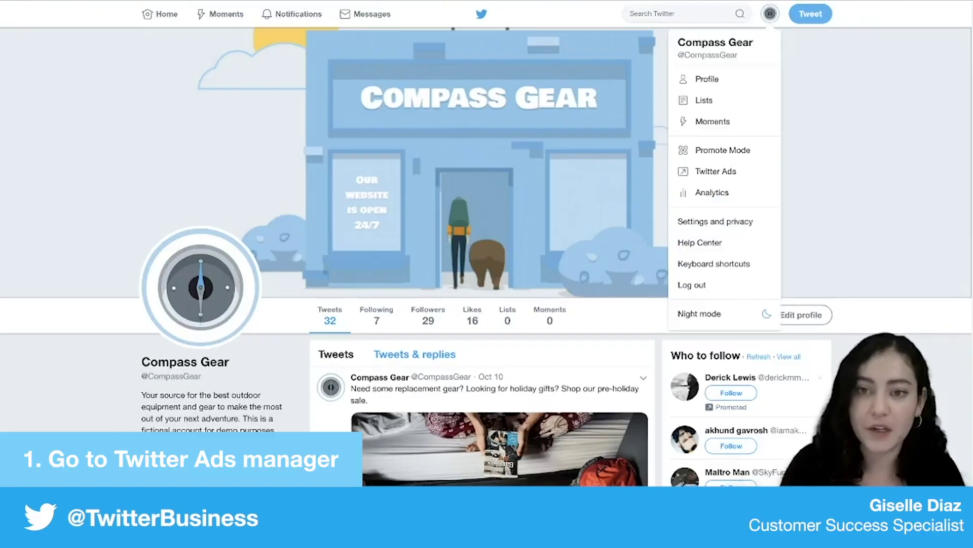
left_click(716, 171)
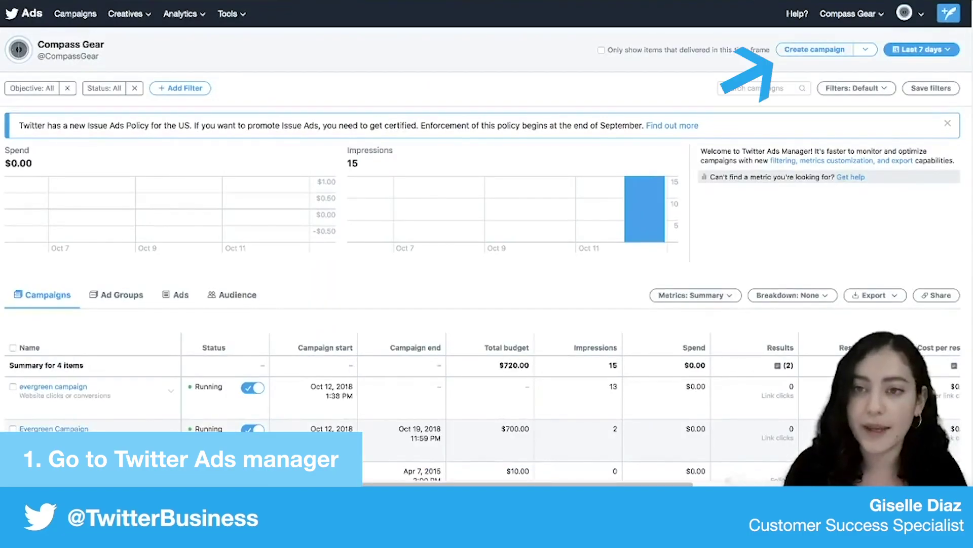
Create a new campaign using the Website clicks or conversions objective card.
left_click(815, 49)
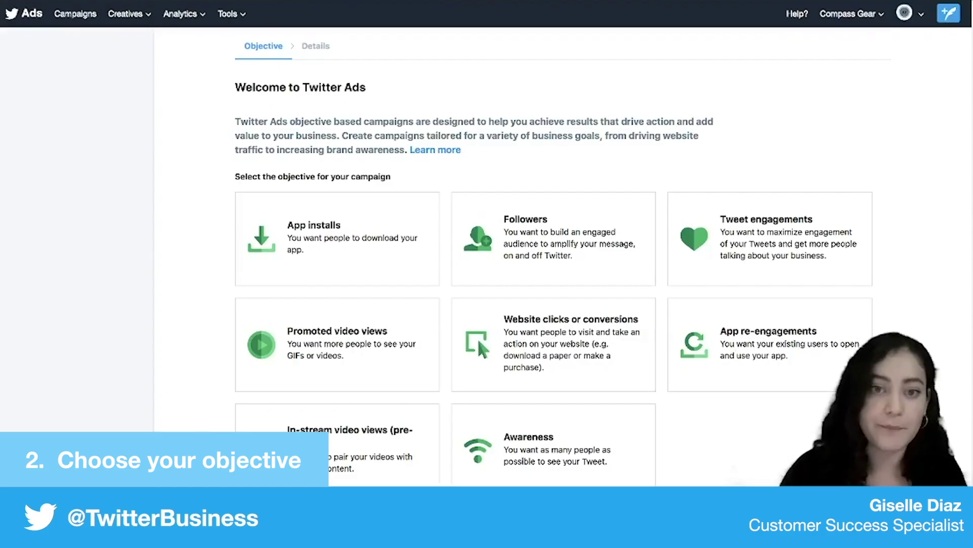
scroll(553, 273, "down", 1)
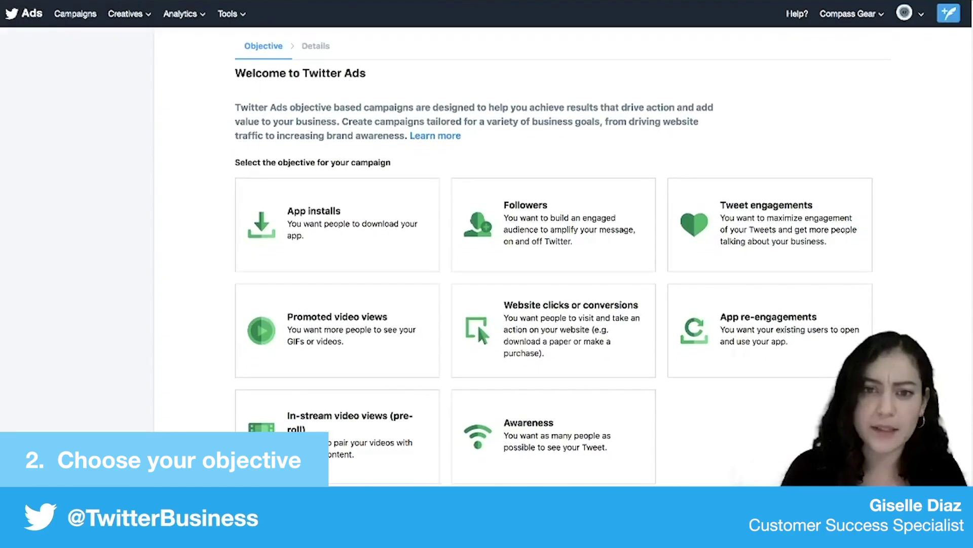
scroll(553, 273, "down", 1)
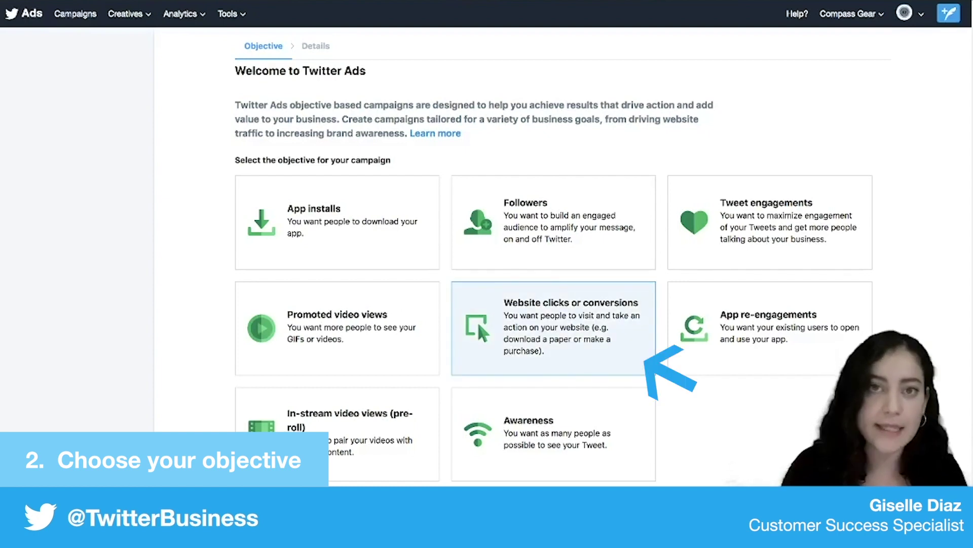
left_click(553, 329)
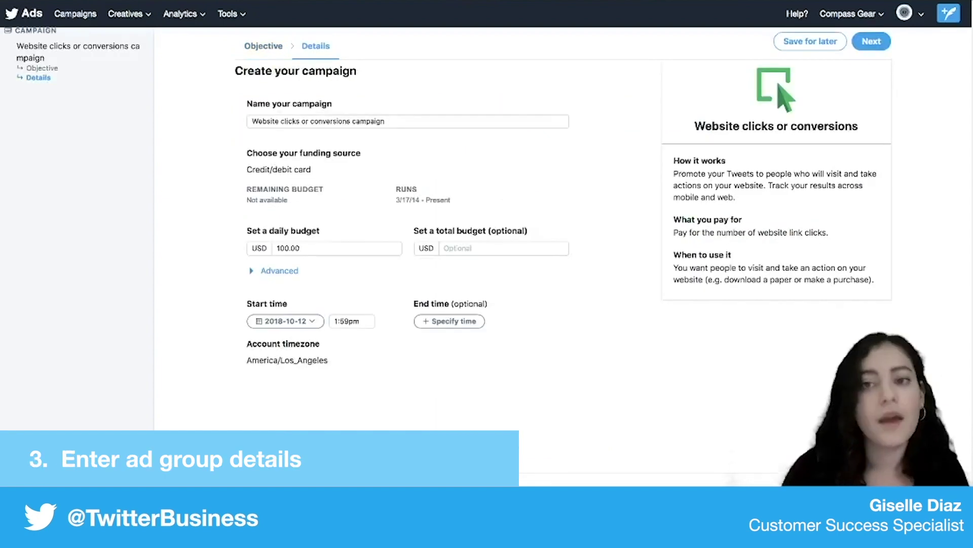
Replace the default campaign name with 'Evergreen Campaign' and continue to the ad group details.
left_click_drag(386, 124, 251, 124)
key("BackSpace")
type("Evergreen Campaign")
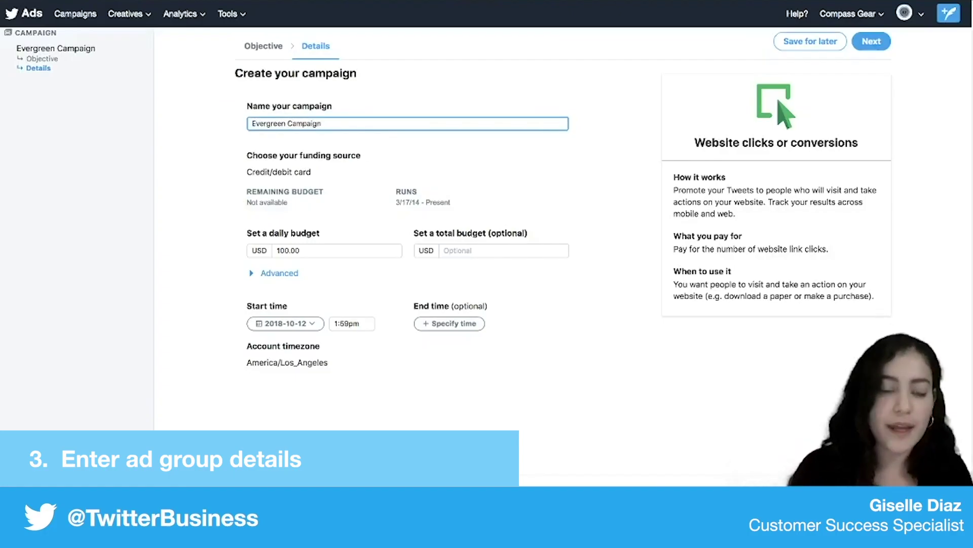
key("Tab")
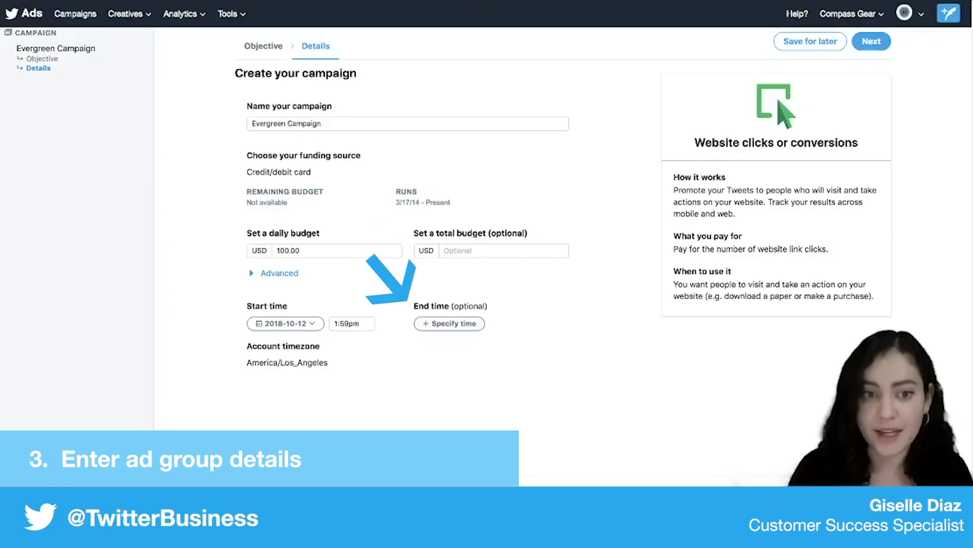
scroll(407, 228, "up", 1)
left_click(872, 41)
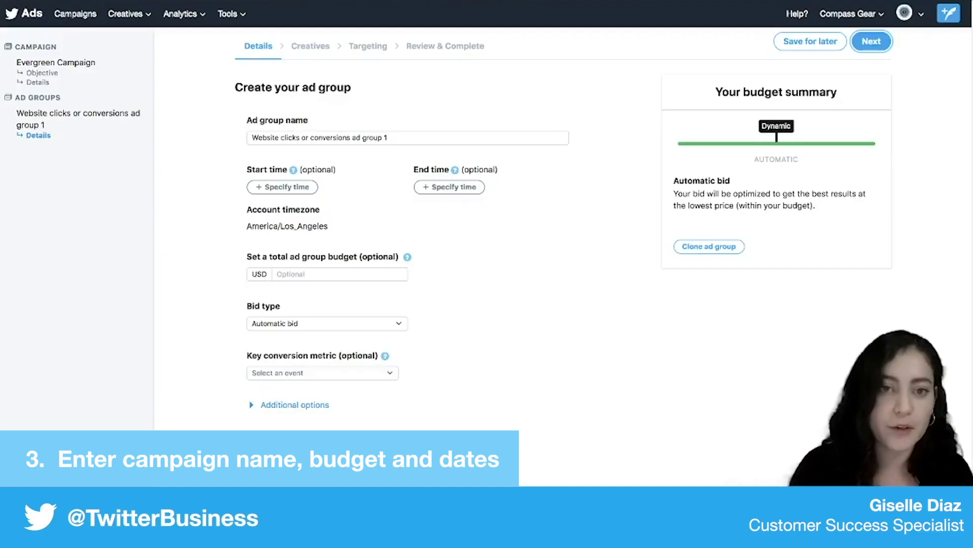
Remove the 'Website clicks or conversions' prefix so the ad group is named 'ad group 1', then continue.
left_click_drag(350, 138, 251, 138)
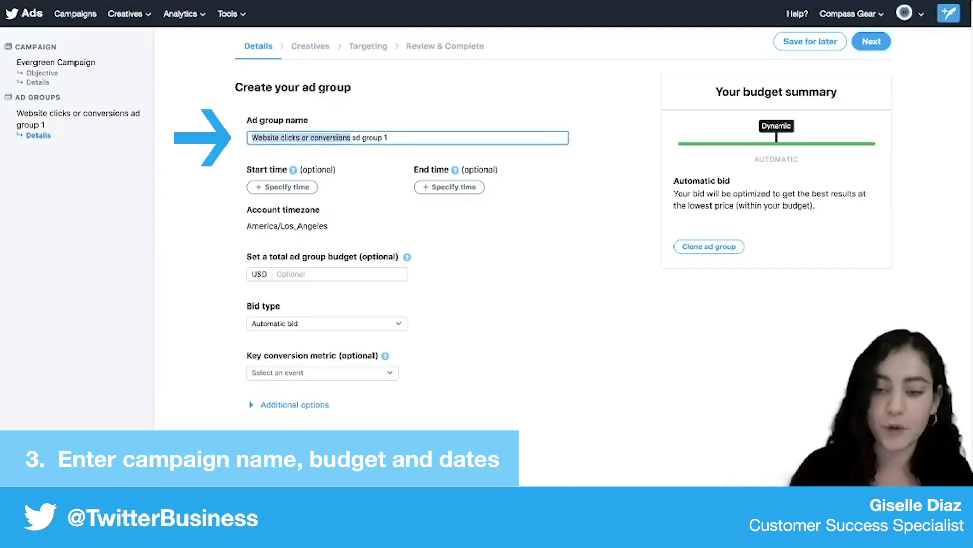
key("BackSpace")
left_click(219, 138)
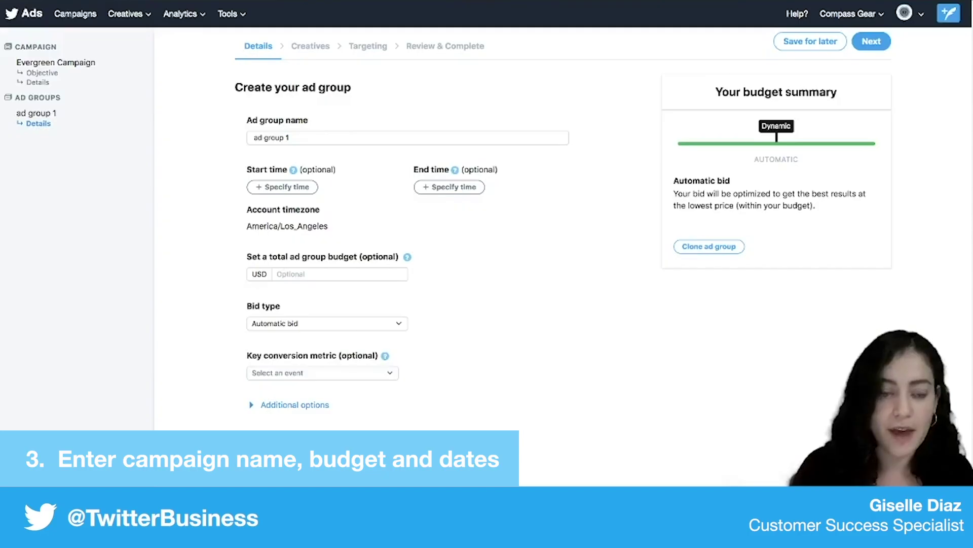
scroll(355, 228, "down", 1)
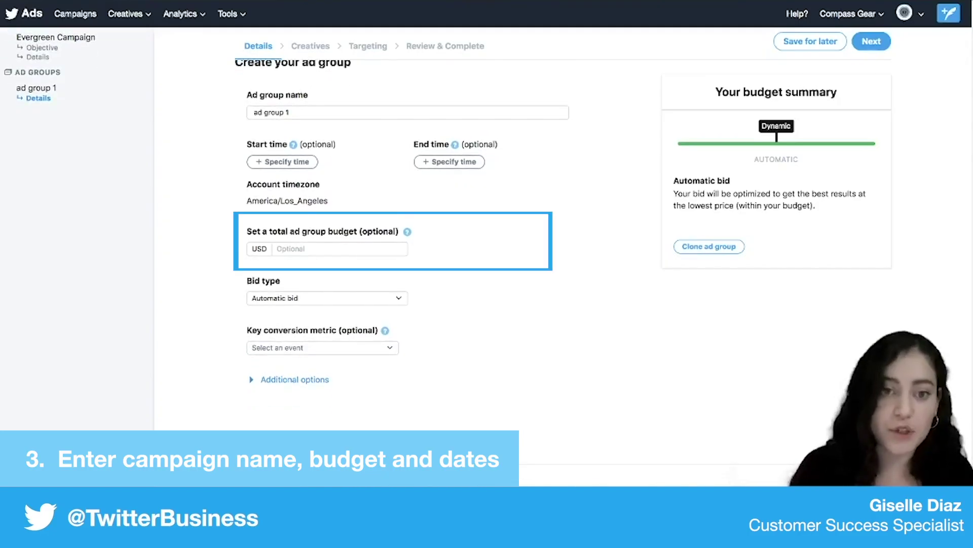
scroll(406, 228, "up", 1)
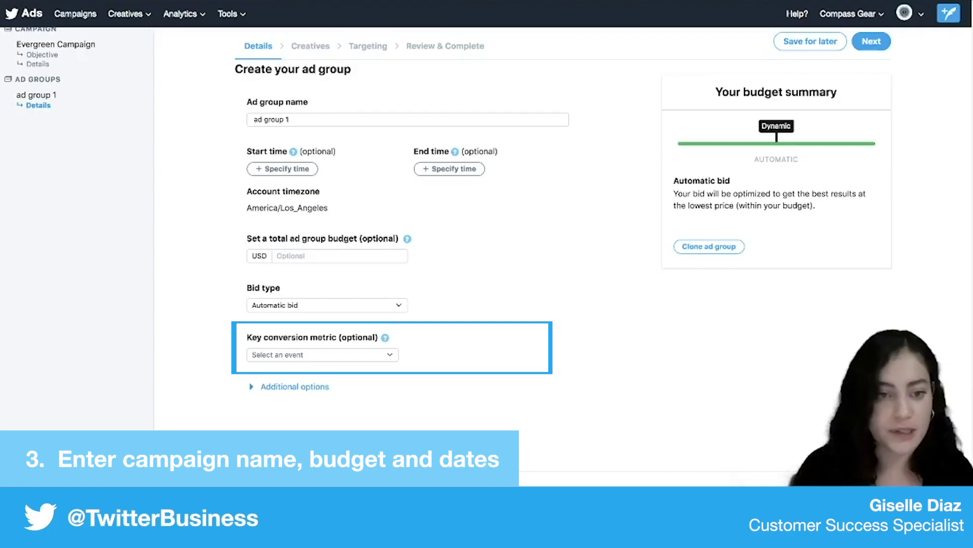
scroll(436, 228, "up", 1)
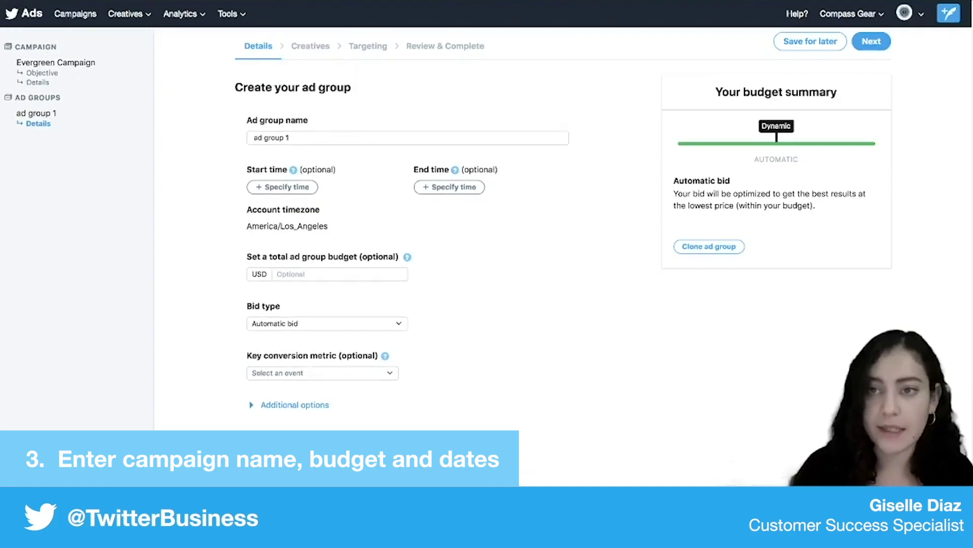
left_click(872, 41)
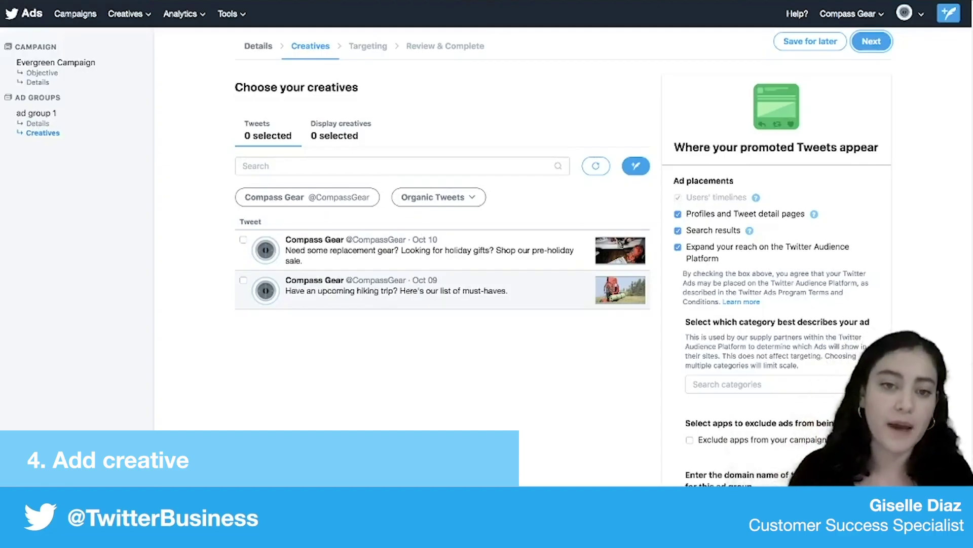
Select the Oct 10 holiday gear tweet and the Oct 09 hiking tweet as creatives.
left_click(243, 240)
left_click(244, 281)
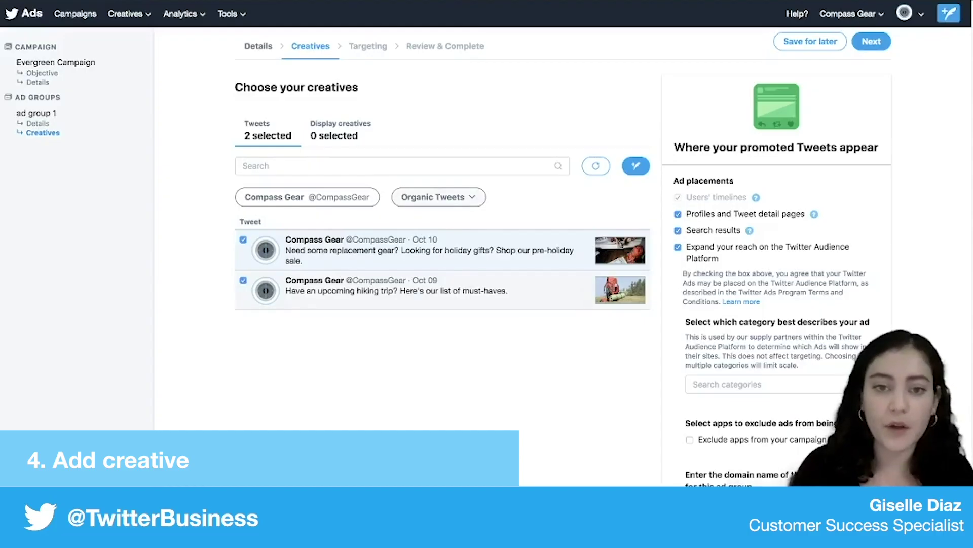
left_click(438, 197)
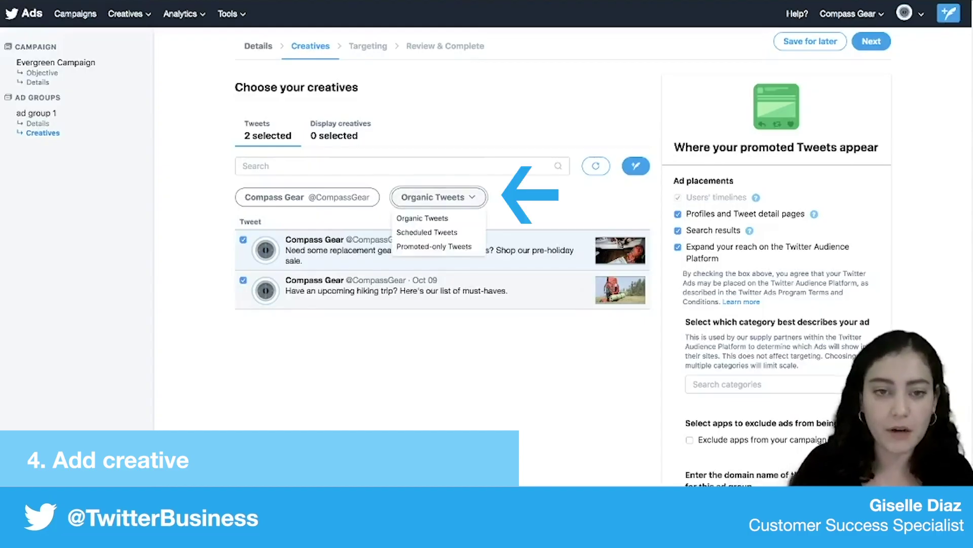
scroll(438, 247, "down", 1)
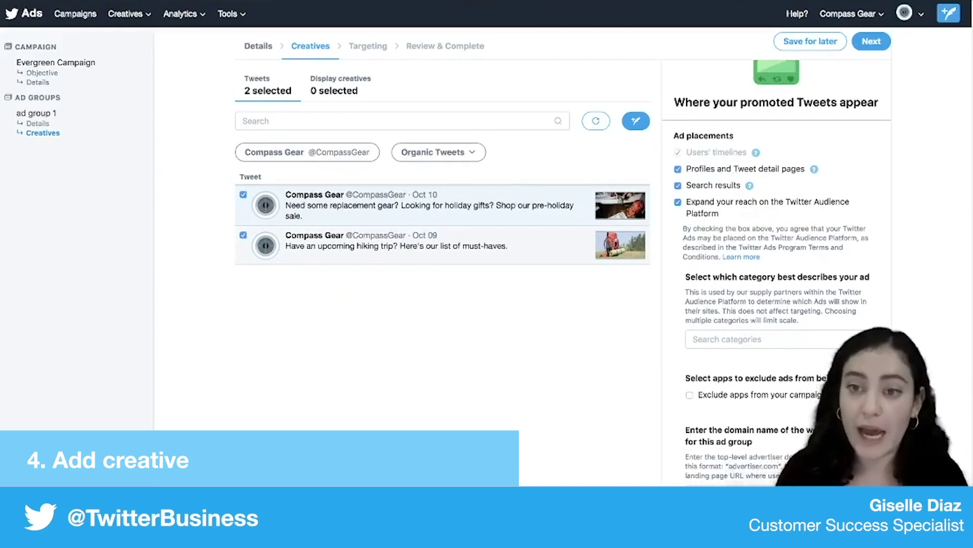
Turn off reach expansion to the Twitter Audience Platform and continue to targeting.
left_click(678, 202)
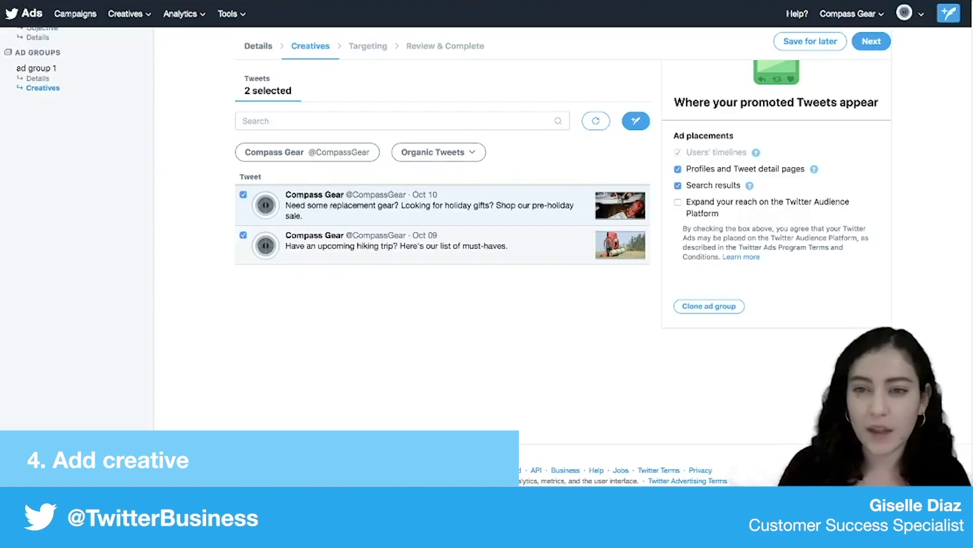
scroll(486, 228, "up", 2)
left_click(872, 41)
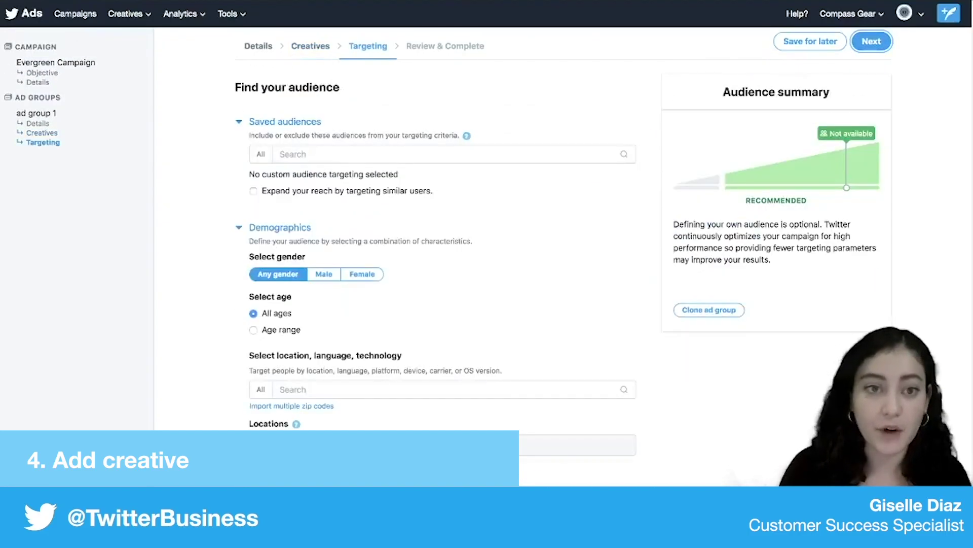
scroll(443, 254, "down", 1)
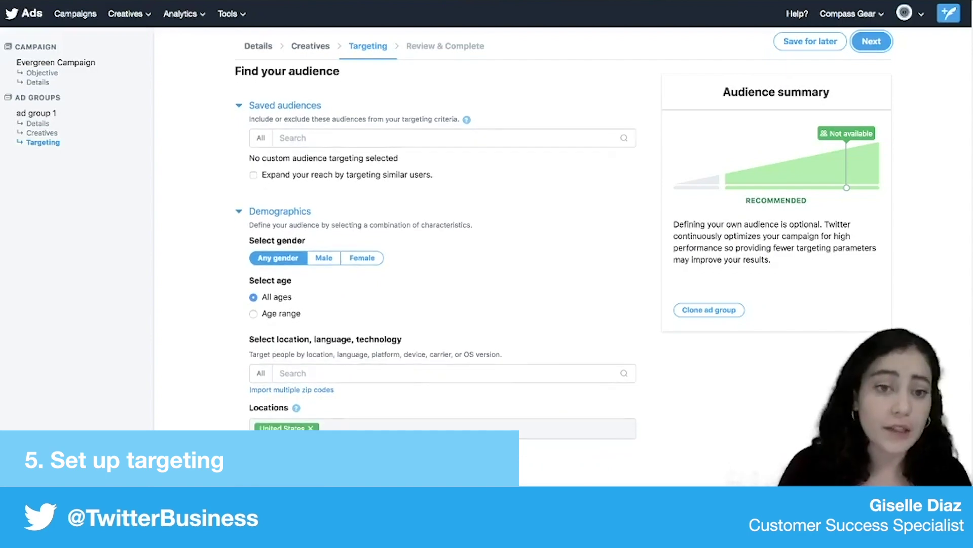
scroll(441, 254, "down", 4)
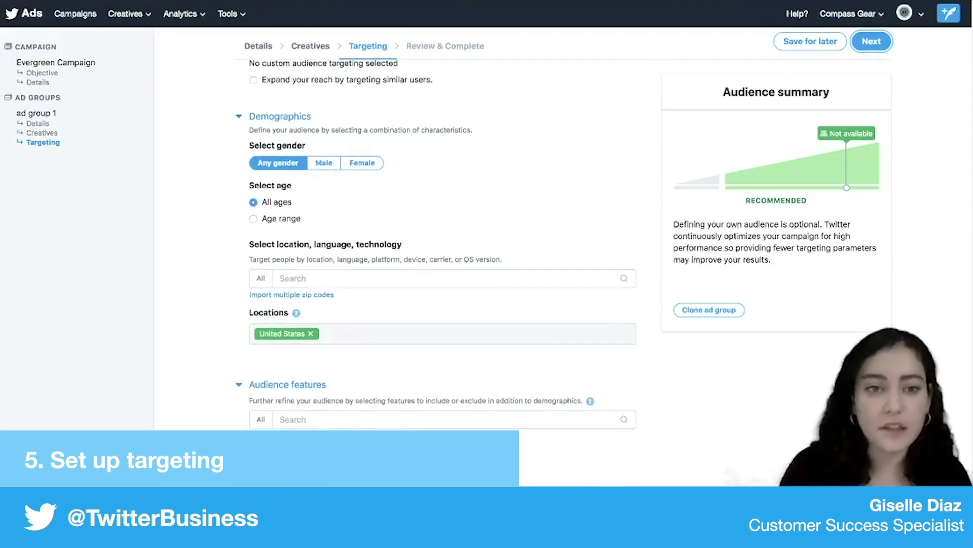
scroll(441, 254, "down", 1)
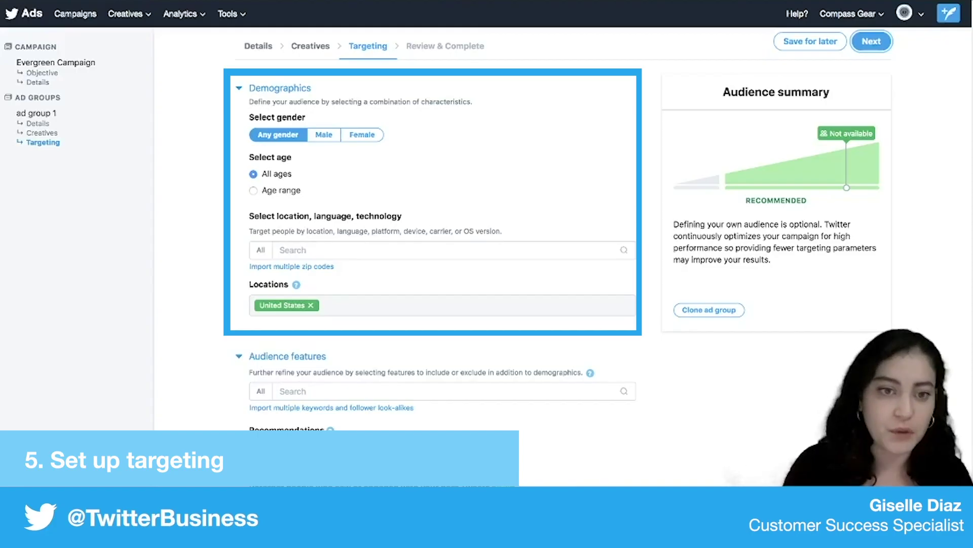
left_click(325, 250)
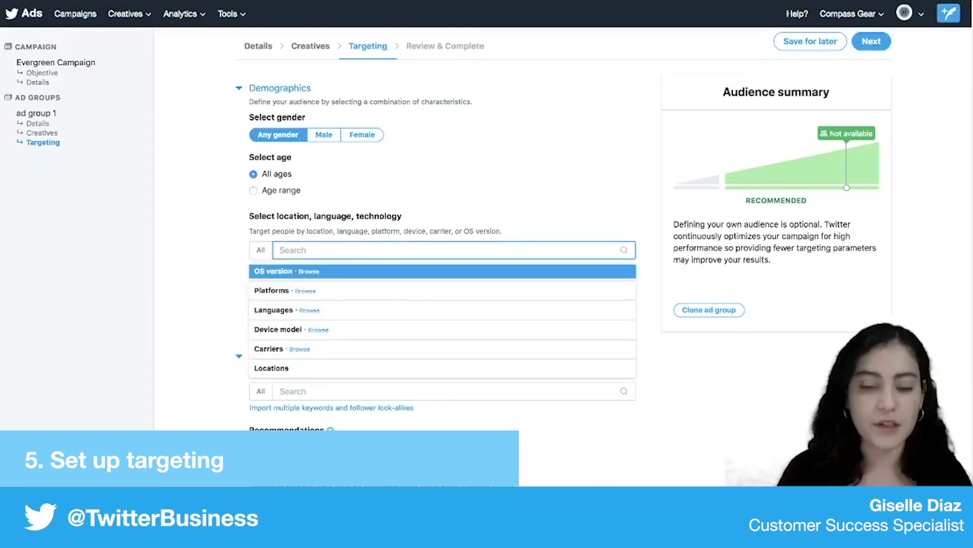
type("united")
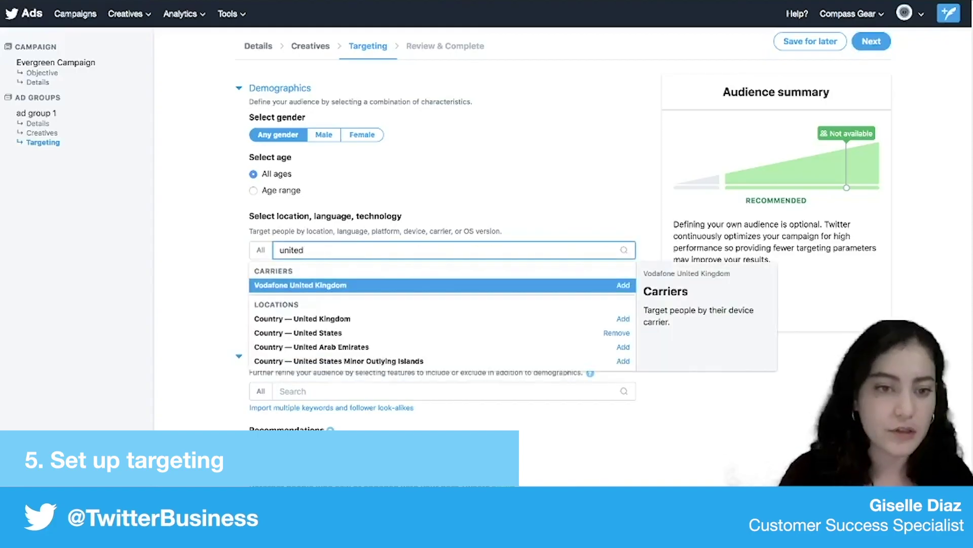
key("Down")
key("Down")
key("Up")
key("Up")
key("Escape")
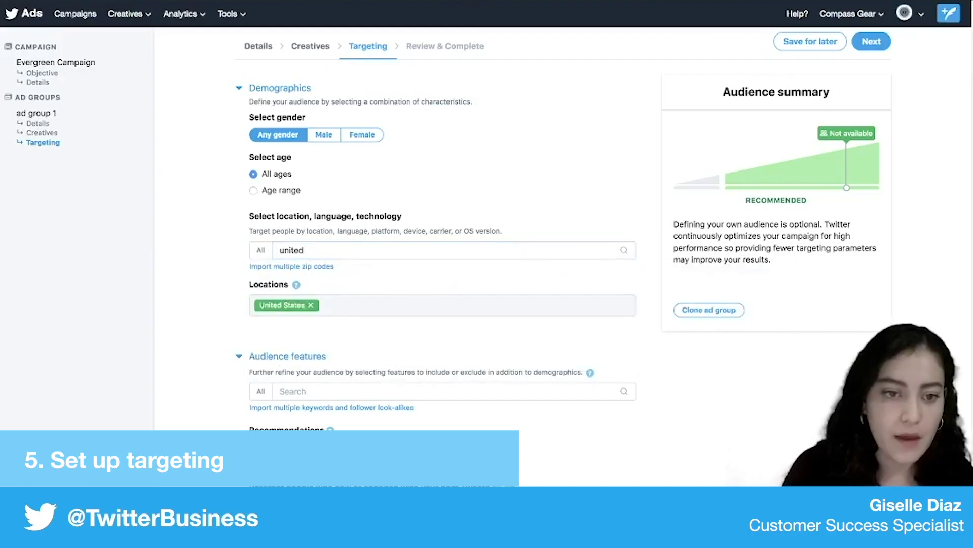
scroll(436, 284, "down", 5)
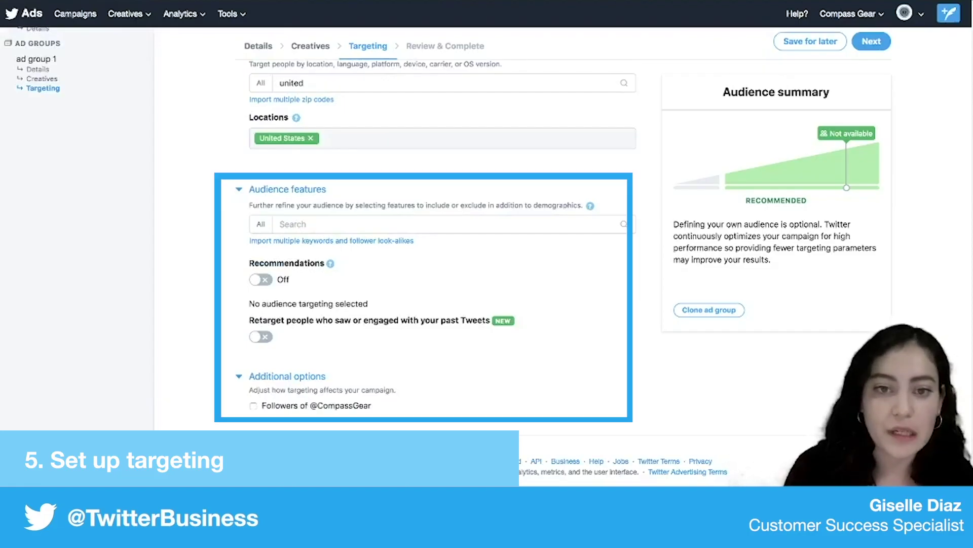
Search Conversation topics for 'outdoor' and add Brand - Sports/Outdoor to the audience features.
left_click(345, 224)
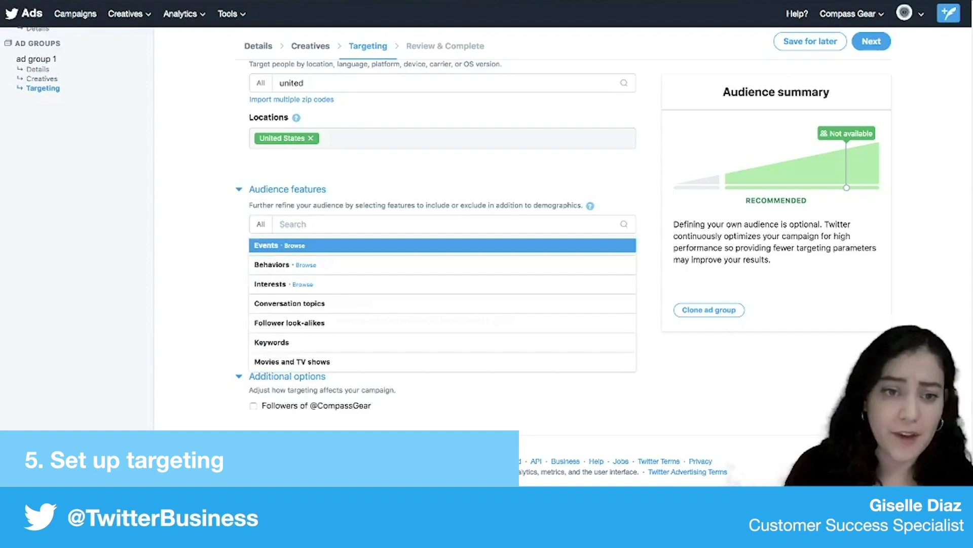
key("Down")
key("Down")
key("Down")
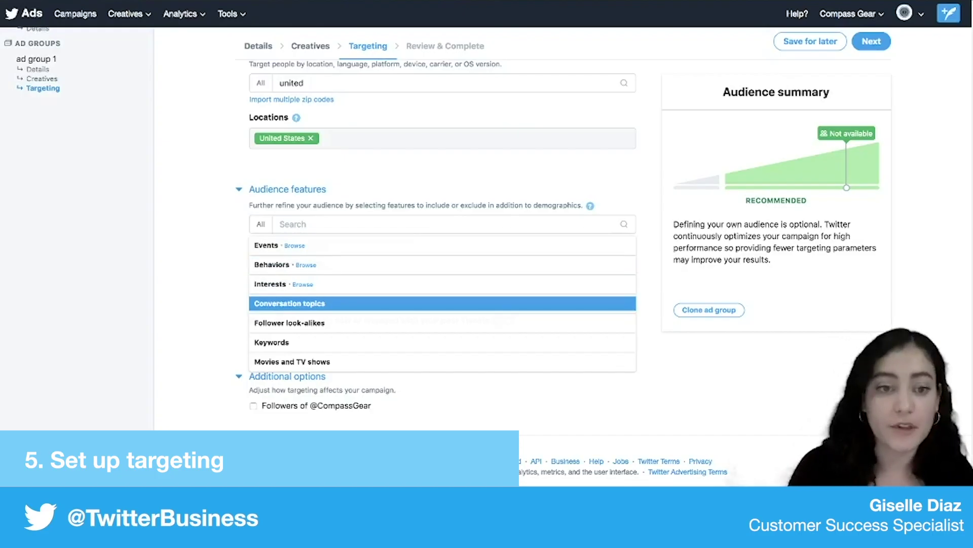
key("Return")
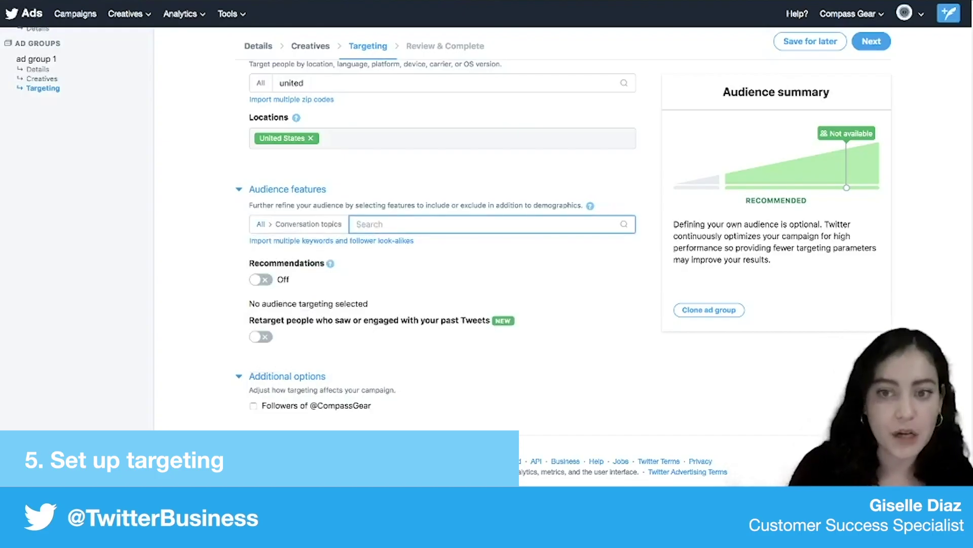
scroll(443, 243, "up", 1)
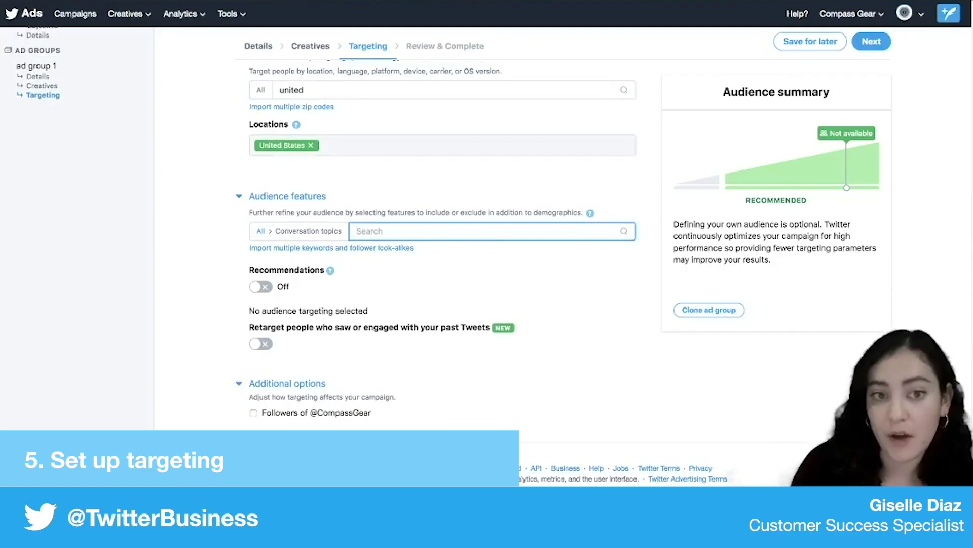
type("ou")
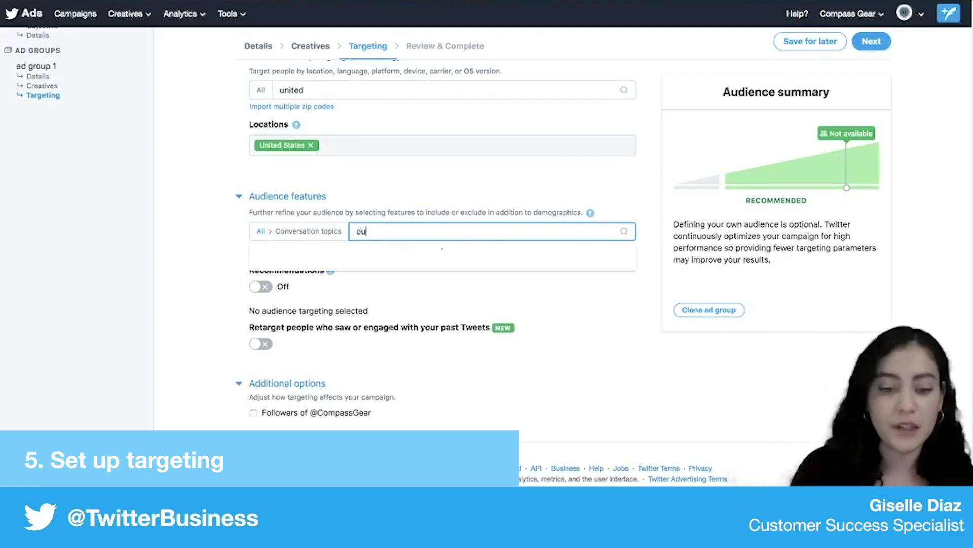
type("tdoor")
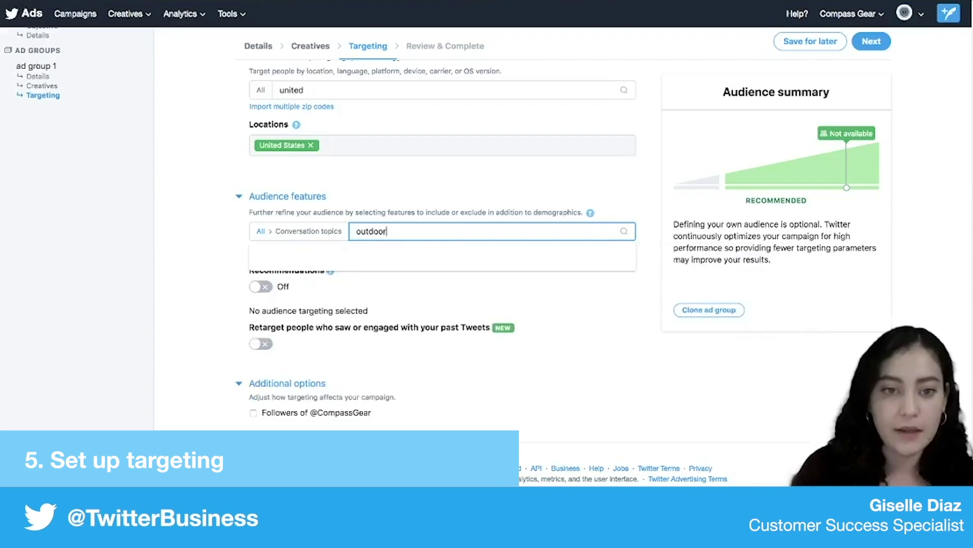
key("Down")
key("Down")
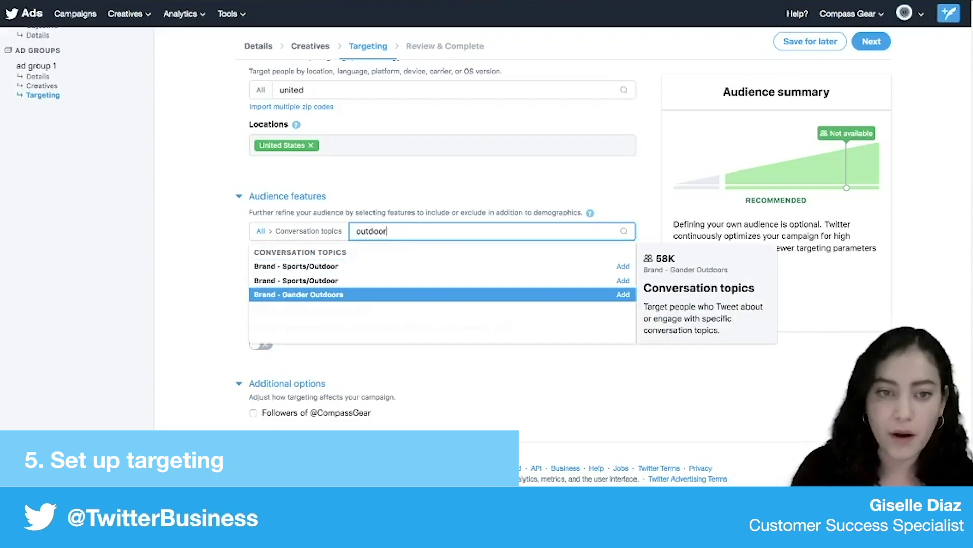
key("Up")
key("Up")
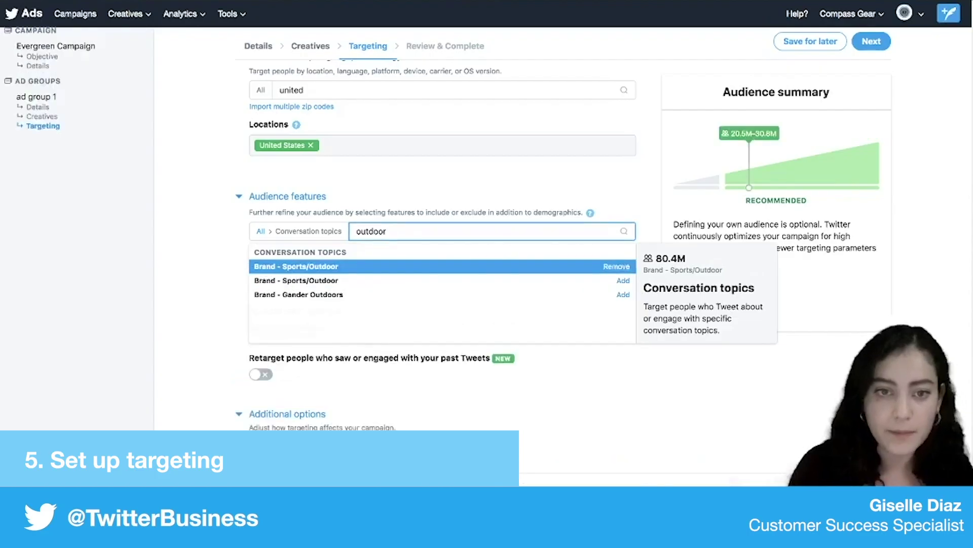
key("Return")
scroll(441, 229, "down", 1)
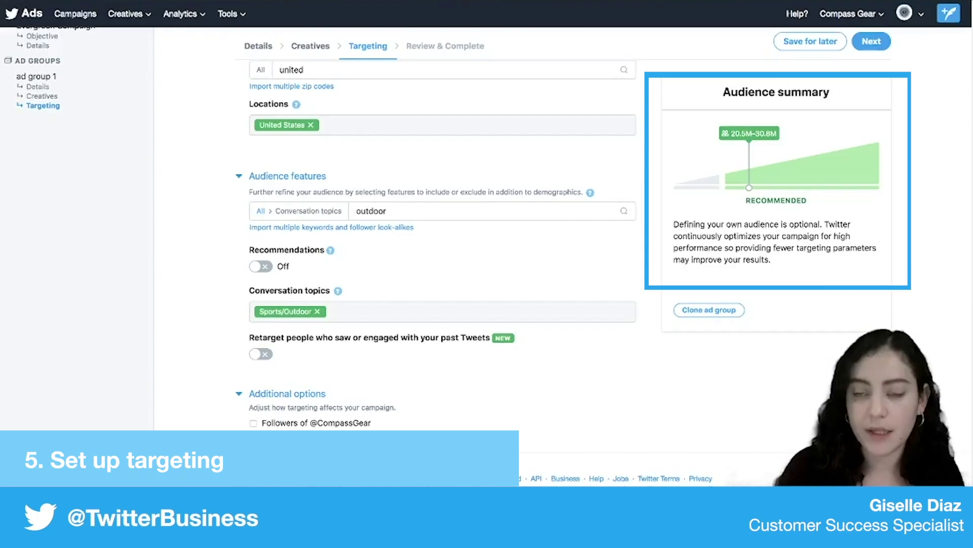
scroll(441, 228, "down", 1)
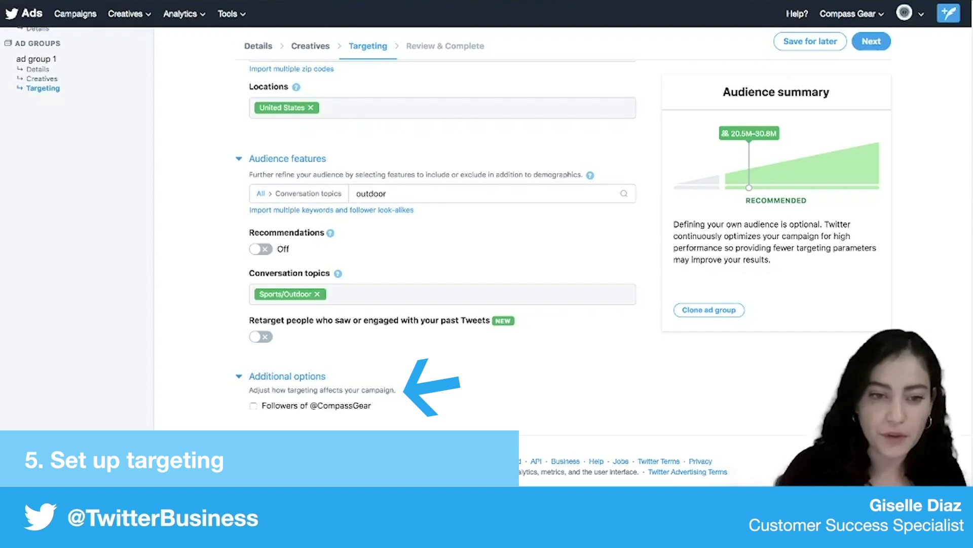
scroll(441, 229, "up", 5)
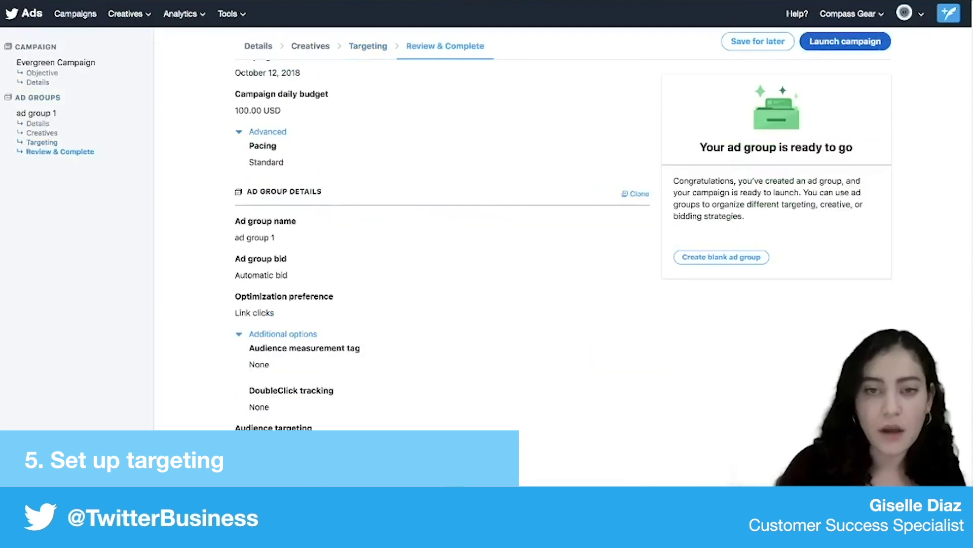
Review the Evergreen Campaign summary (100.00 USD daily budget) and launch it.
scroll(443, 273, "up", 3)
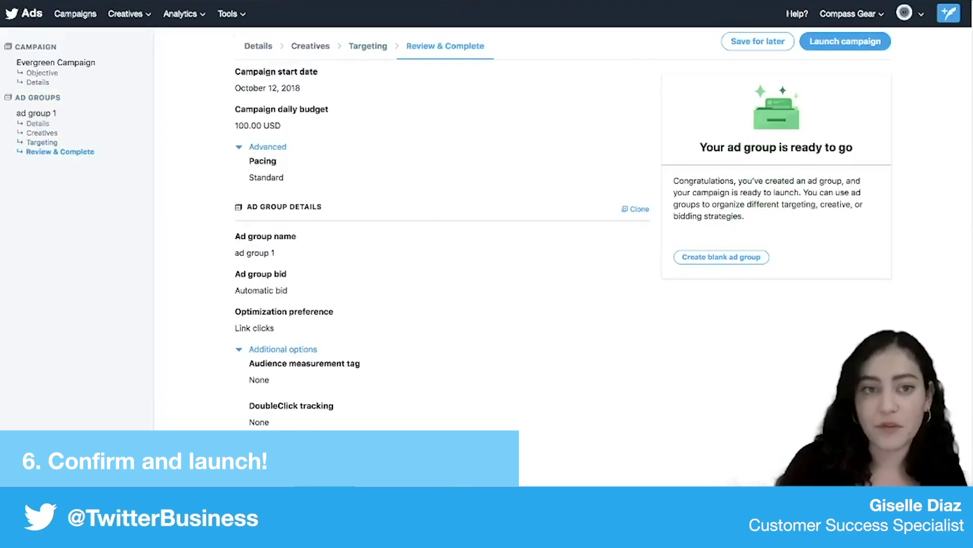
scroll(443, 254, "down", 15)
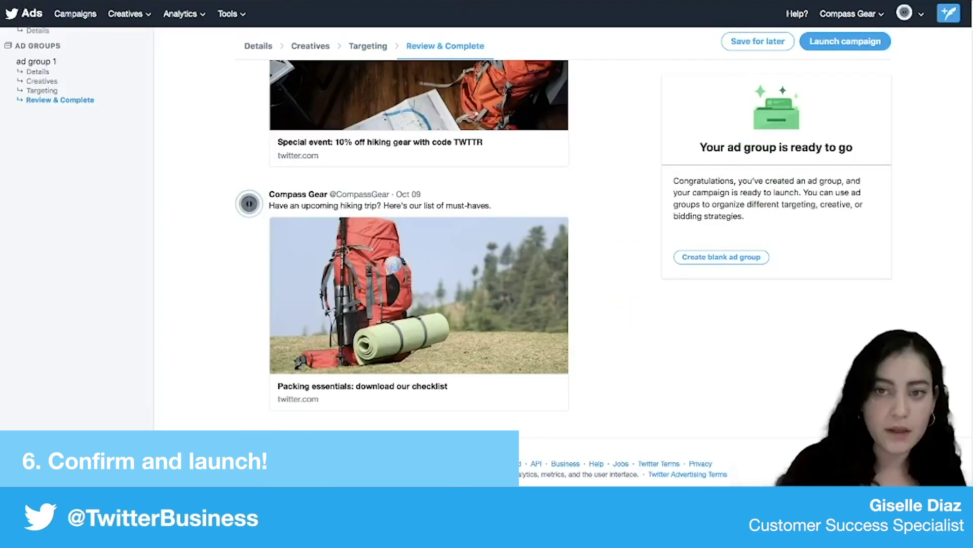
scroll(442, 253, "up", 15)
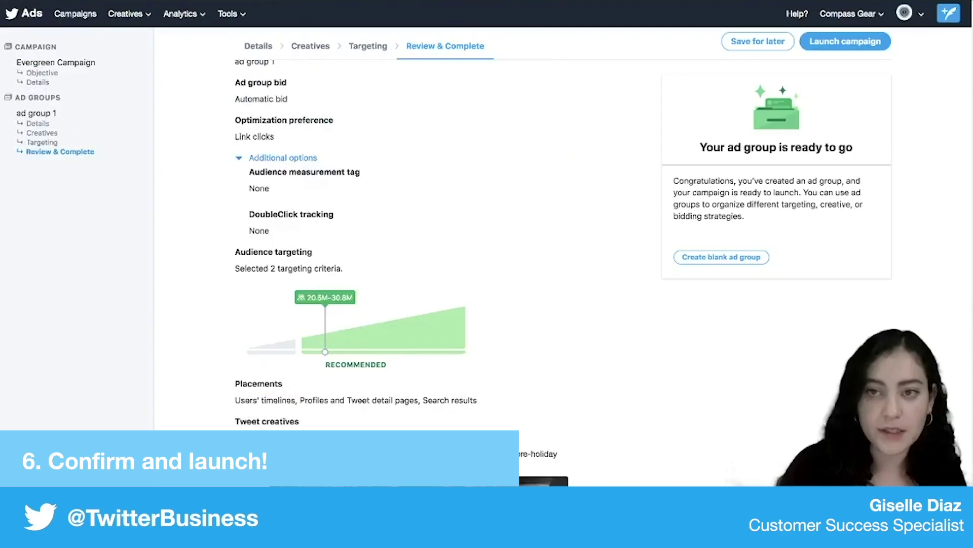
left_click(845, 42)
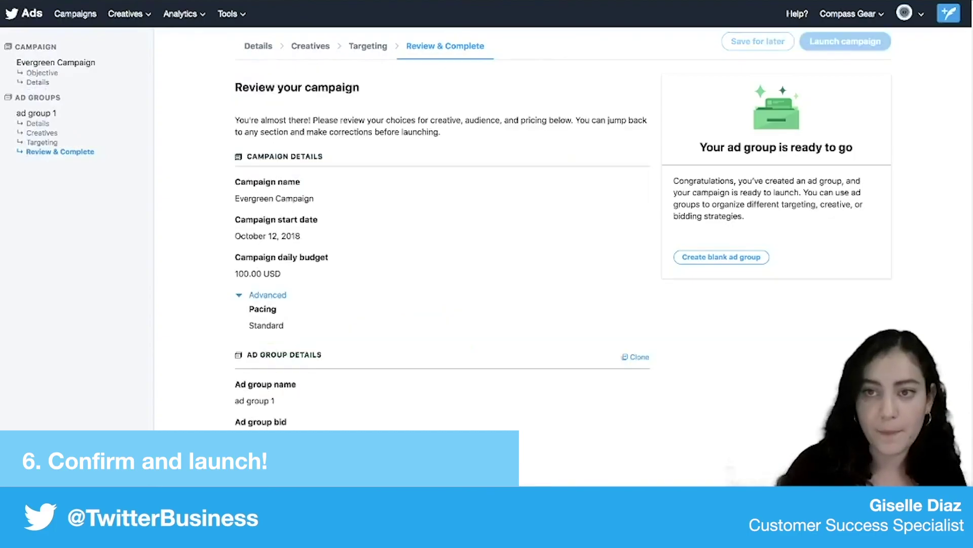